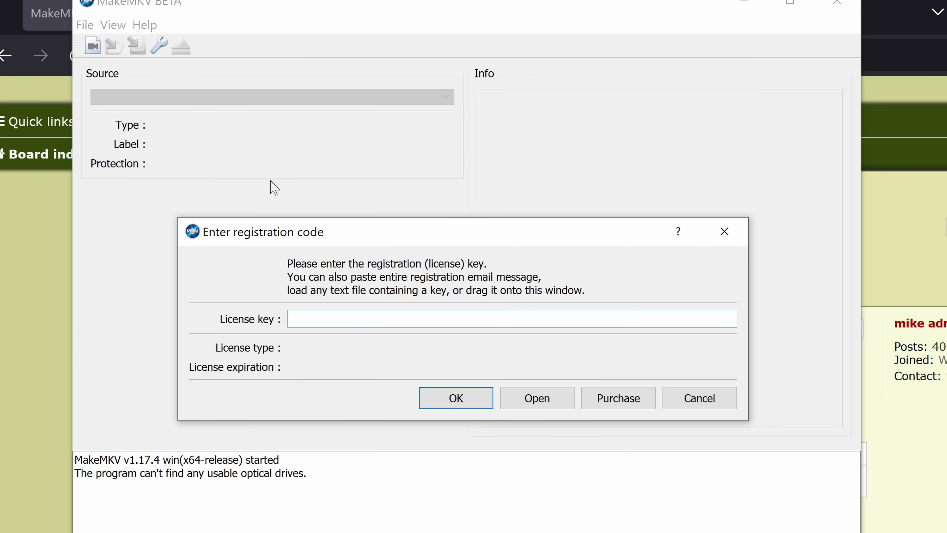
- Register MakeMKV by pasting the license key into the registration dialog and accepting it
{"action": "key", "text": "ctrl+v"}
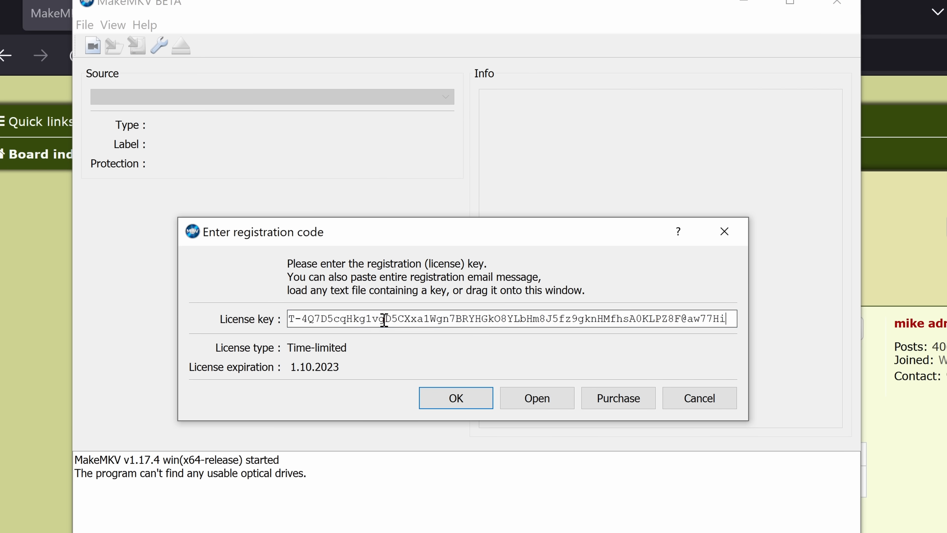
{"action": "left_click", "coordinate": [484, 401]}
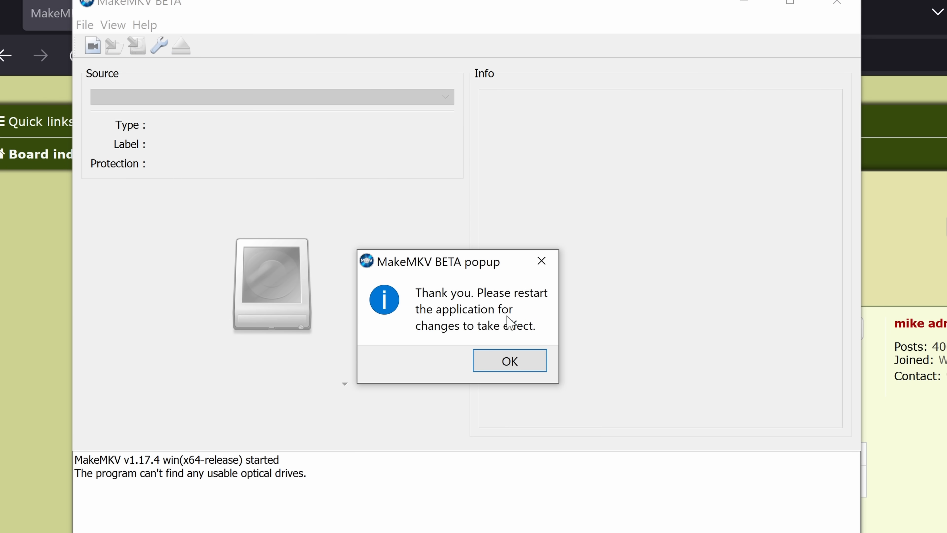
{"action": "left_click", "coordinate": [492, 359]}
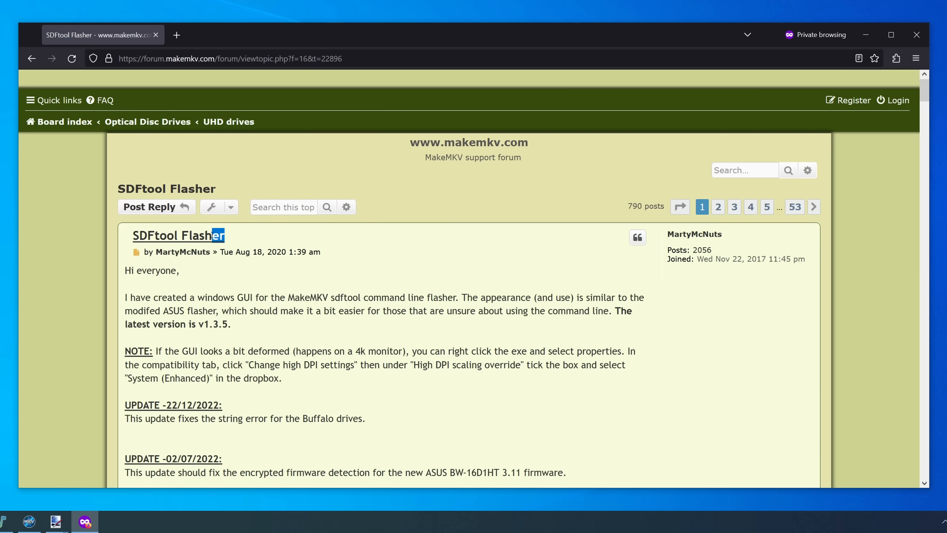
- Download the updated SDFtool Flasher (v1.3.5) and the All You Need Firmware Pack from the links in the SDFtool Flasher forum post
{"action": "left_click_drag", "start_coordinate": [212, 235], "coordinate": [134, 241]}
{"action": "left_click", "coordinate": [326, 278]}
{"action": "scroll", "coordinate": [352, 277], "scroll_direction": "down", "scroll_amount": 3}
{"action": "scroll", "coordinate": [354, 278], "scroll_direction": "down", "scroll_amount": 10}
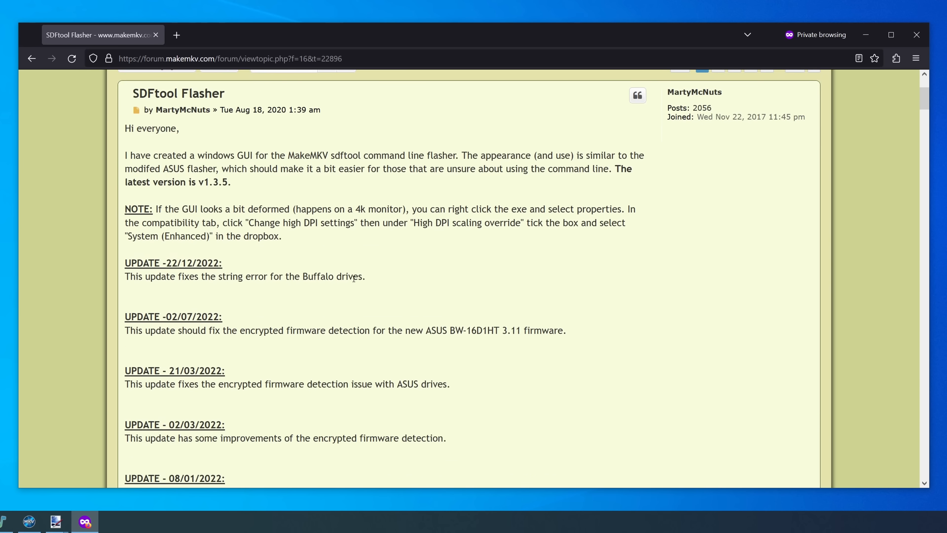
{"action": "scroll", "coordinate": [354, 279], "scroll_direction": "down", "scroll_amount": 12}
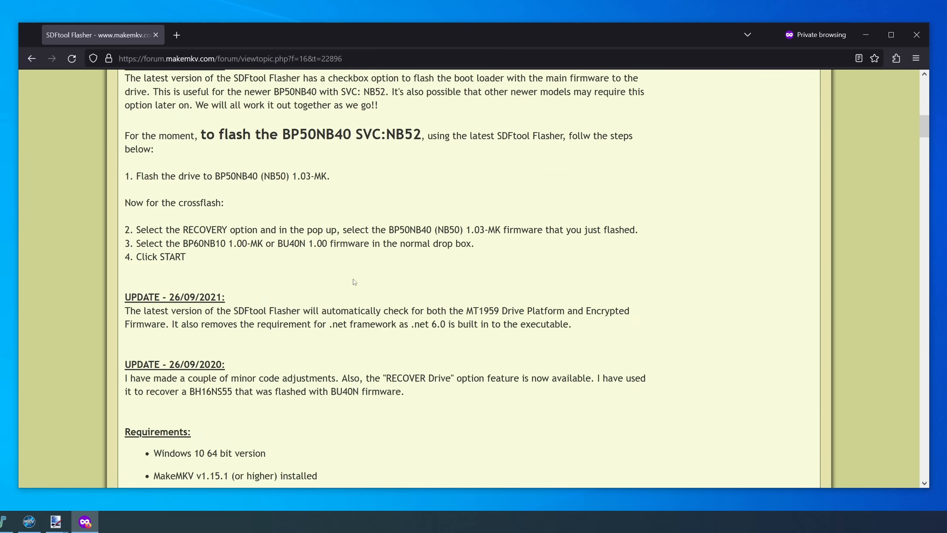
{"action": "scroll", "coordinate": [353, 281], "scroll_direction": "down", "scroll_amount": 19}
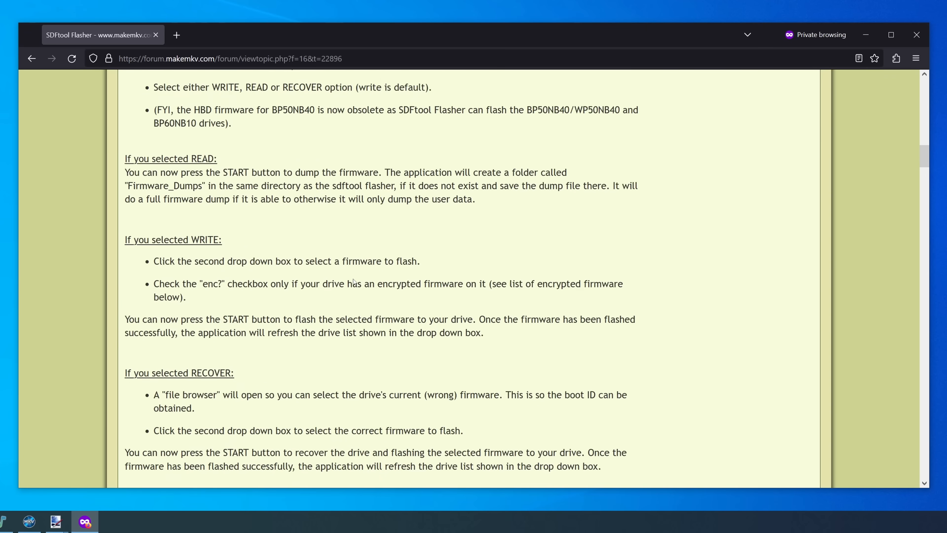
{"action": "scroll", "coordinate": [353, 281], "scroll_direction": "down", "scroll_amount": 8}
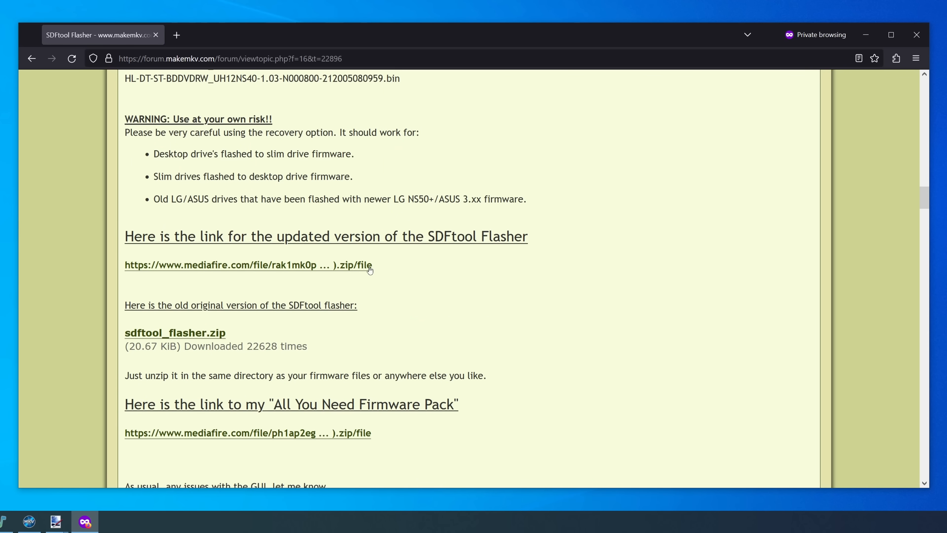
{"action": "left_click_drag", "start_coordinate": [372, 266], "coordinate": [127, 266]}
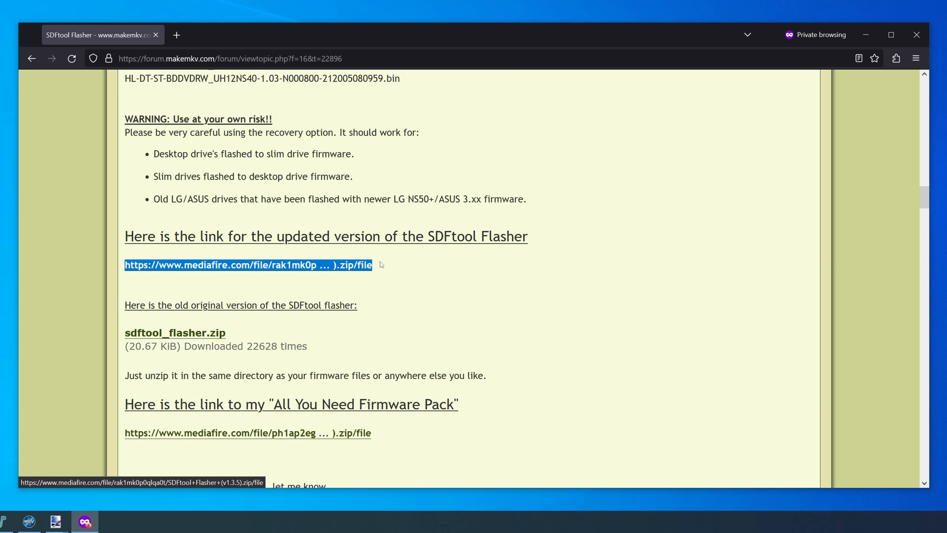
{"action": "left_click", "coordinate": [411, 262]}
{"action": "left_click", "coordinate": [338, 267]}
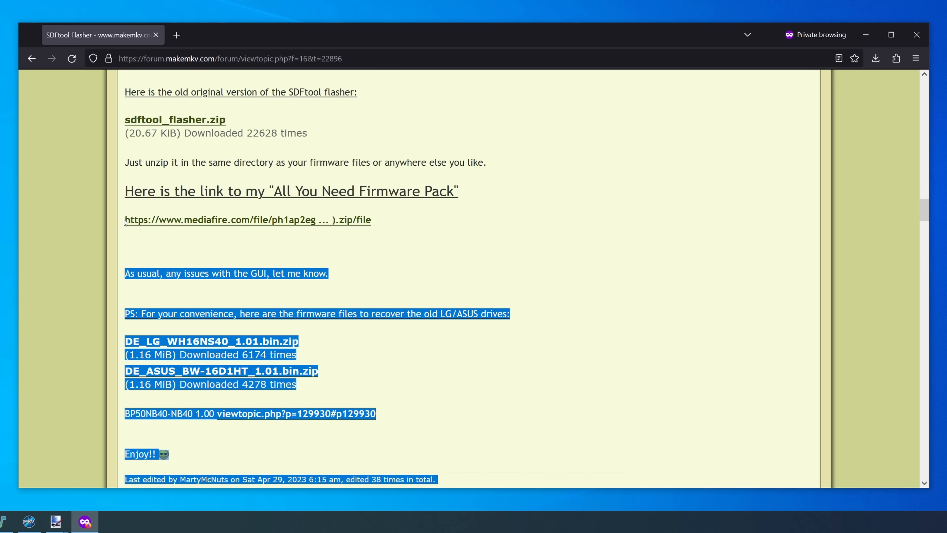
{"action": "triple_click", "coordinate": [125, 222]}
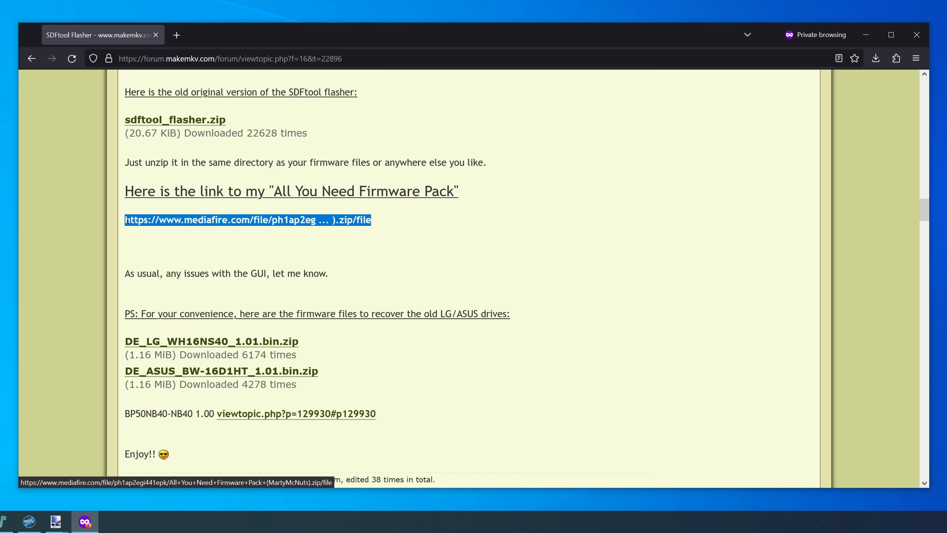
{"action": "left_click", "coordinate": [276, 221]}
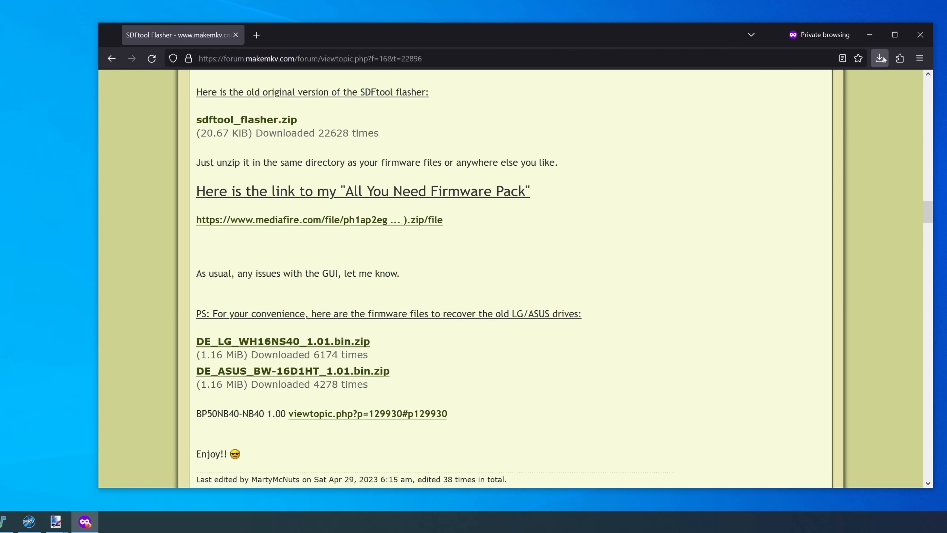
- Open the downloaded firmware pack archive and extract the All You Need Firmware Pack folder to the desktop
{"action": "left_click", "coordinate": [880, 58]}
{"action": "left_click", "coordinate": [780, 83]}
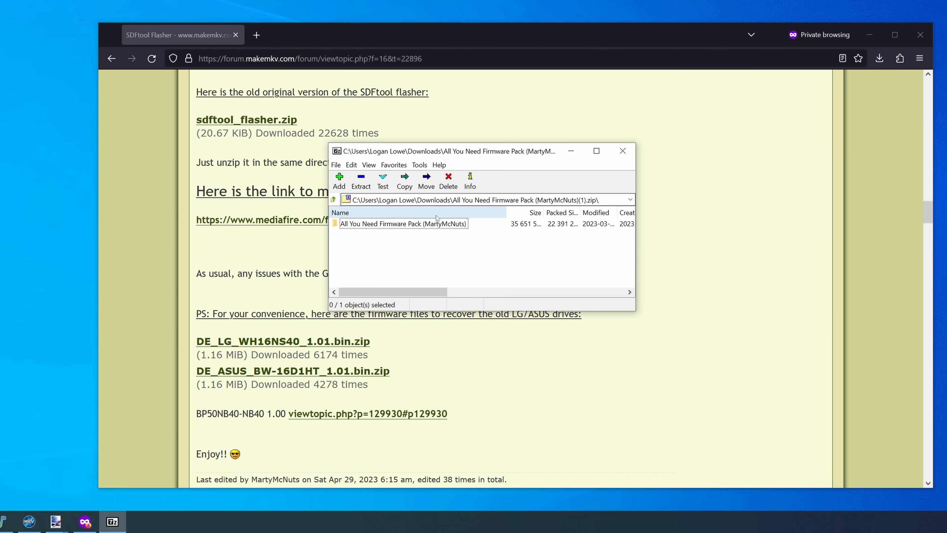
{"action": "left_click", "coordinate": [434, 224]}
{"action": "left_click_drag", "start_coordinate": [64, 195], "coordinate": [65, 194]}
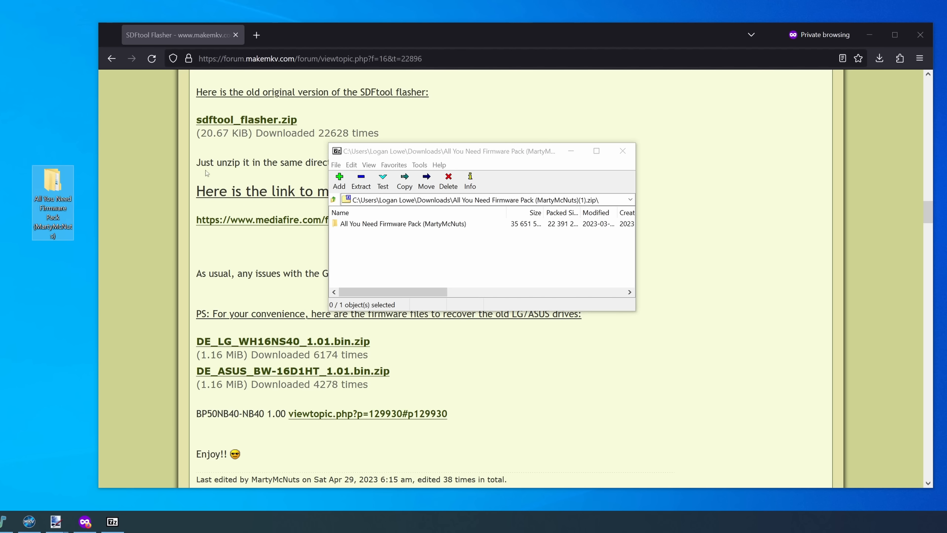
- Open the downloaded SDFtool Flasher archive and extract SDFtool Flasher.exe to the desktop
{"action": "left_click", "coordinate": [880, 59]}
{"action": "left_click", "coordinate": [780, 117]}
{"action": "left_click_drag", "start_coordinate": [369, 224], "coordinate": [357, 215]}
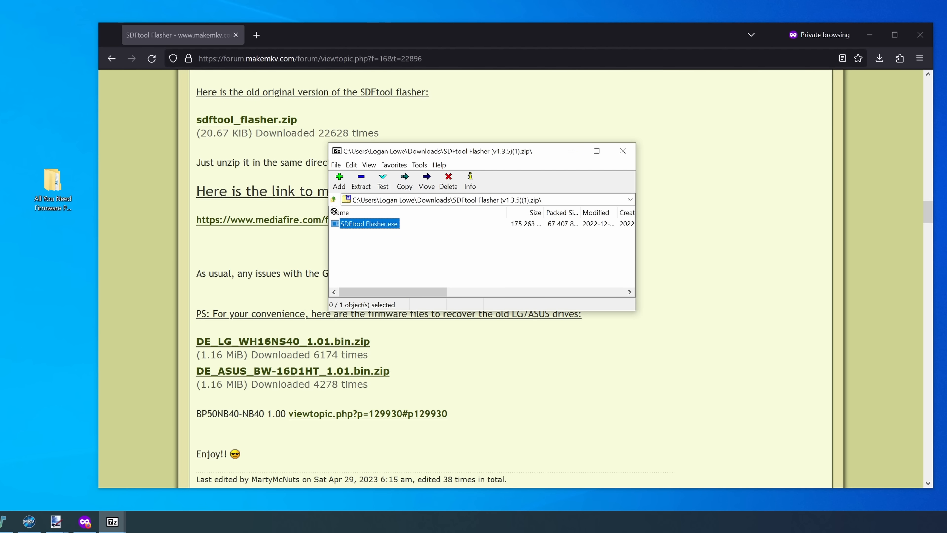
{"action": "left_click_drag", "start_coordinate": [58, 238], "coordinate": [58, 237]}
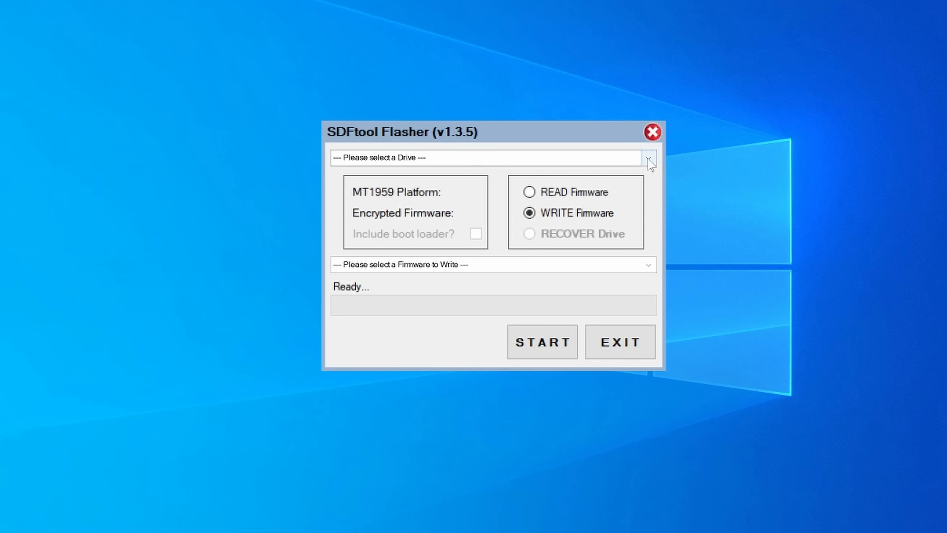
- In SDFtool Flasher, choose the HL-DT-ST BD-RE WH14NS40 optical drive on D: as the drive to flash
{"action": "left_click", "coordinate": [649, 159]}
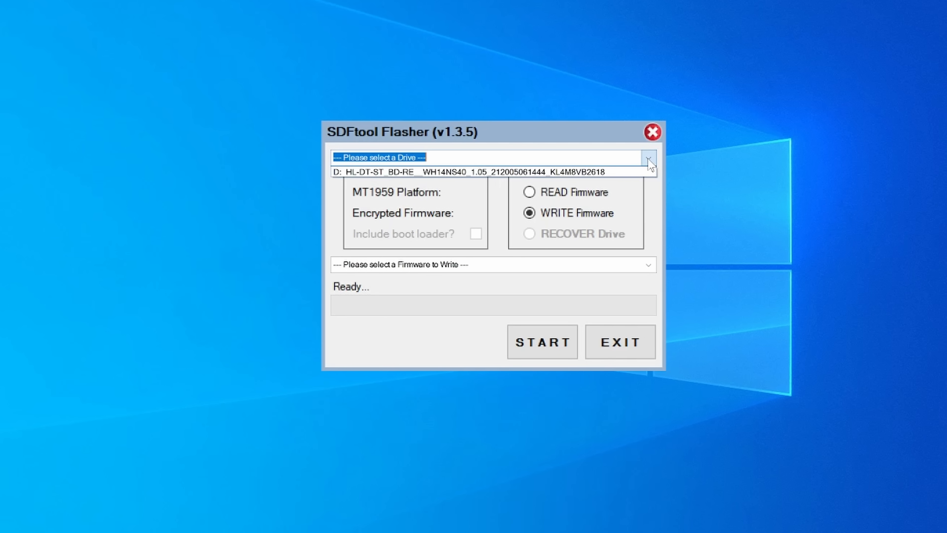
{"action": "left_click", "coordinate": [587, 173]}
{"action": "left_click_drag", "start_coordinate": [512, 128], "coordinate": [267, 114]}
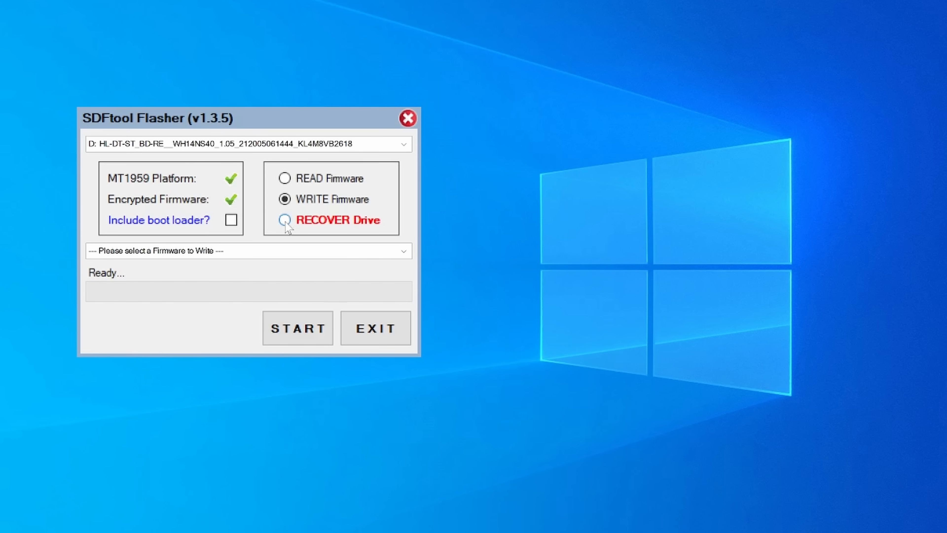
- Choose the WH16NS60-1.02 firmware file from the firmware pack's LG 5.25 desktop folder and start writing it to the drive
{"action": "left_click", "coordinate": [403, 251]}
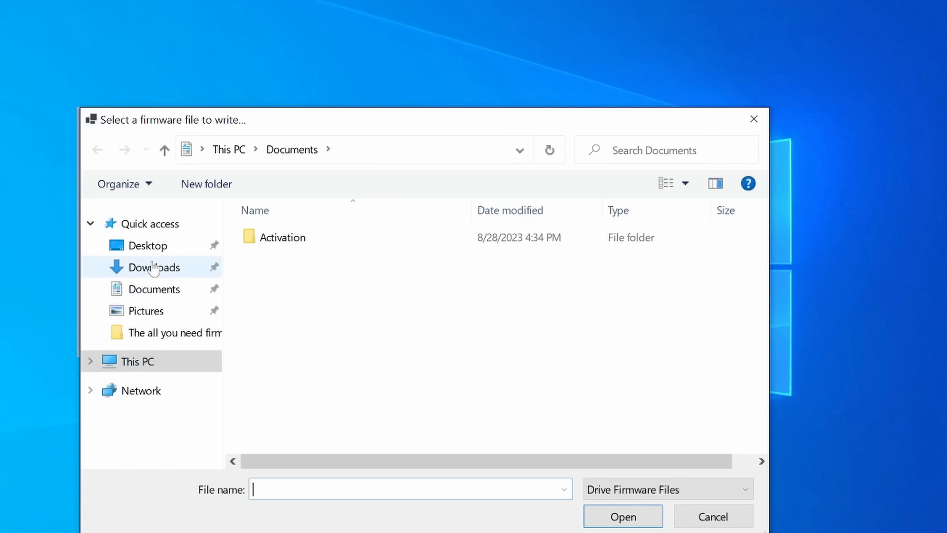
{"action": "left_click", "coordinate": [151, 247]}
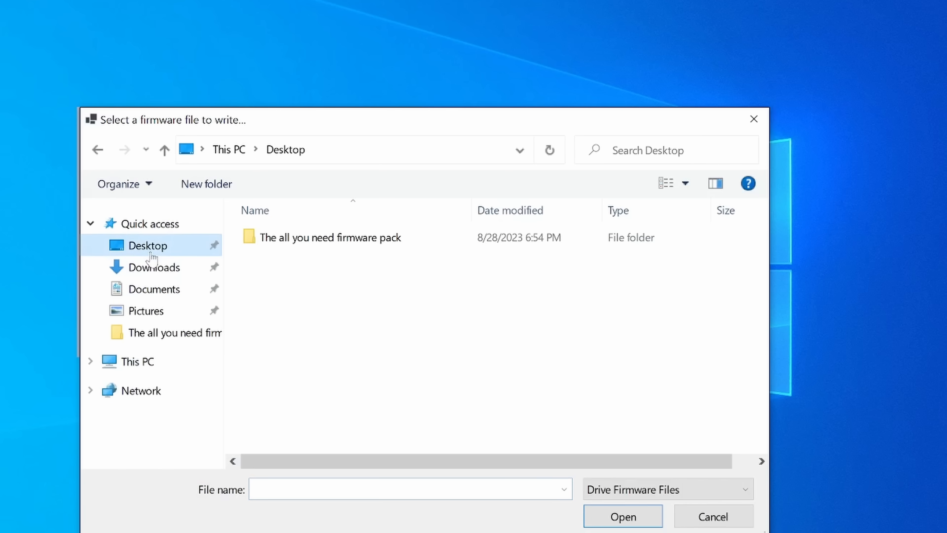
{"action": "double_click", "coordinate": [270, 247]}
{"action": "double_click", "coordinate": [277, 256]}
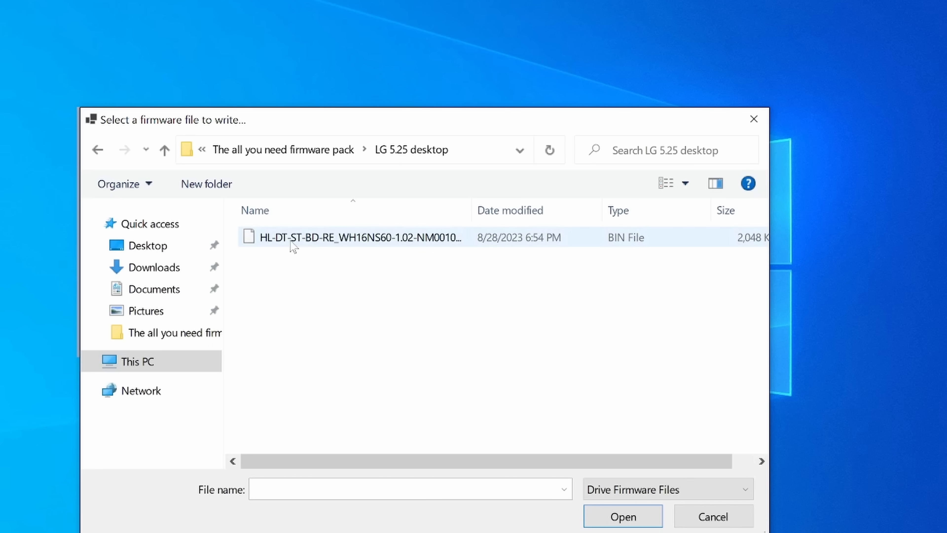
{"action": "double_click", "coordinate": [293, 239]}
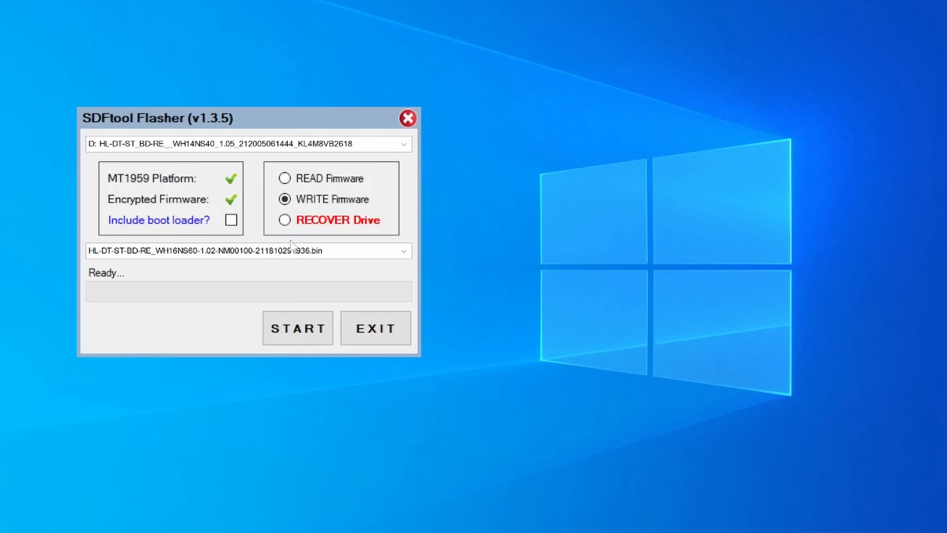
{"action": "left_click", "coordinate": [289, 329]}
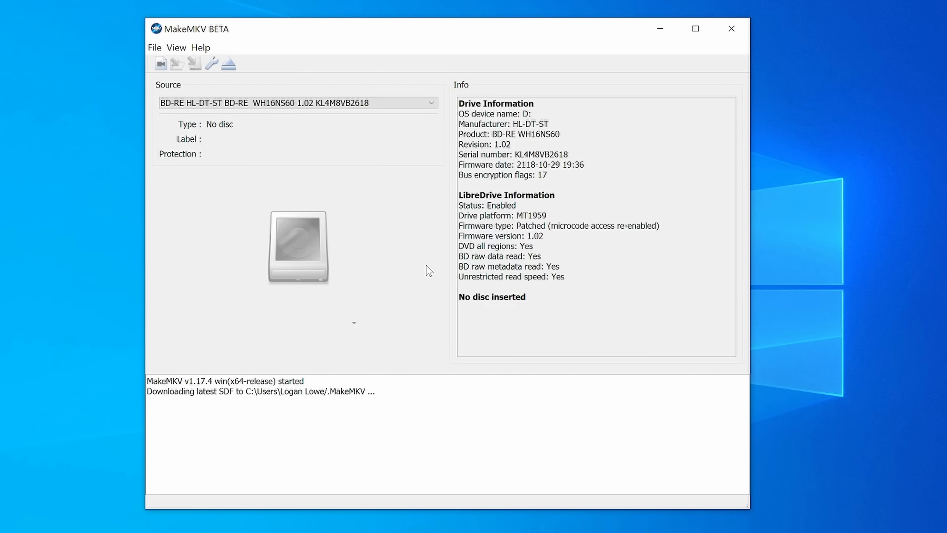
- In MakeMKV, examine the flashed drive's LibreDrive information
{"action": "left_click_drag", "start_coordinate": [462, 194], "coordinate": [538, 246]}
{"action": "left_click", "coordinate": [575, 277]}
{"action": "left_click_drag", "start_coordinate": [576, 277], "coordinate": [466, 195]}
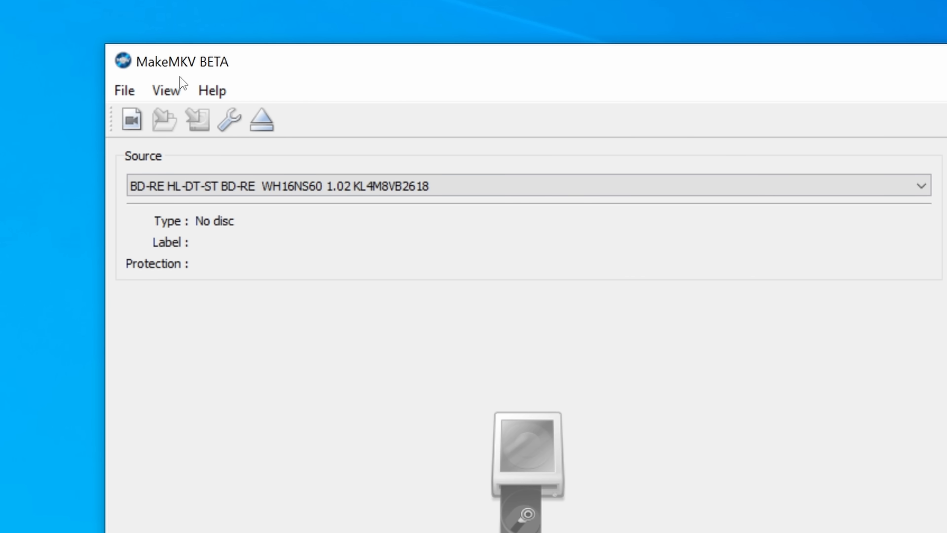
- Enable Expert mode in the general MakeMKV preferences
{"action": "left_click", "coordinate": [178, 89]}
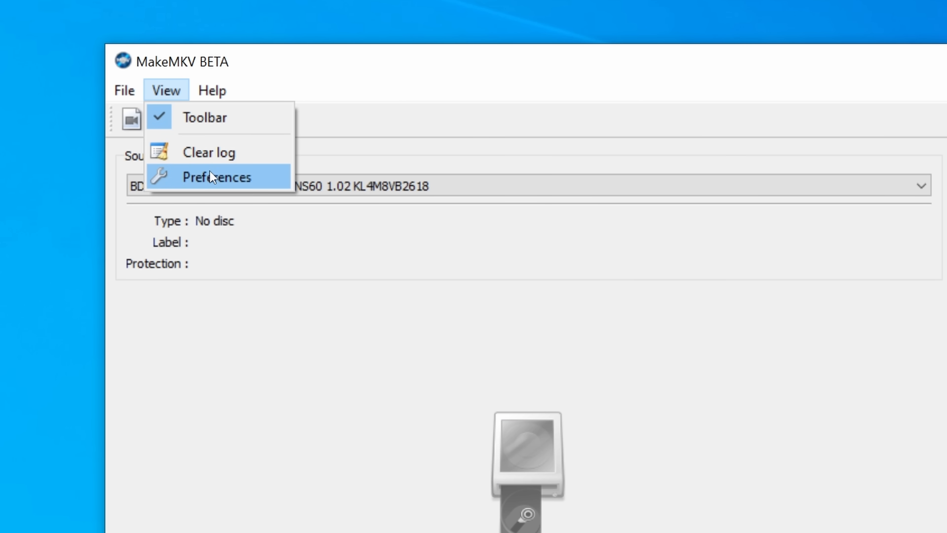
{"action": "left_click", "coordinate": [210, 171]}
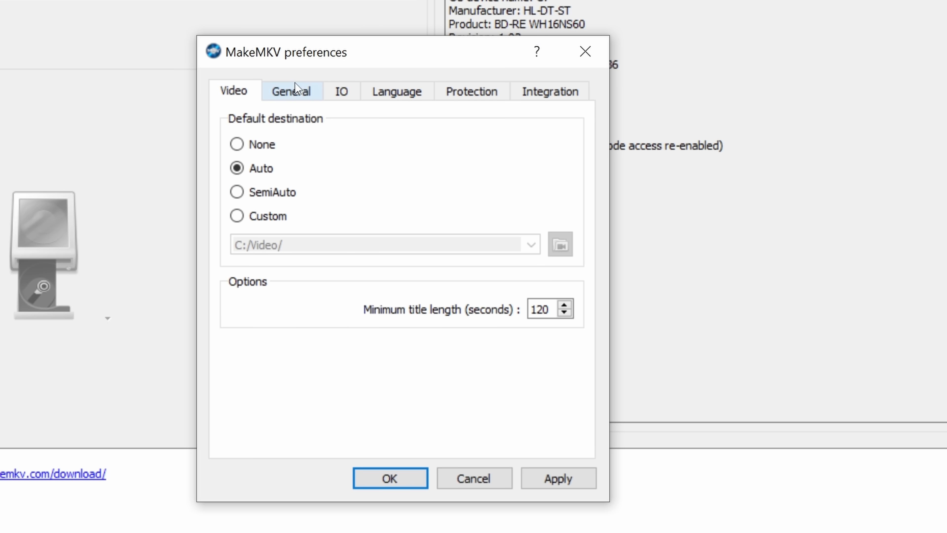
{"action": "left_click", "coordinate": [292, 93]}
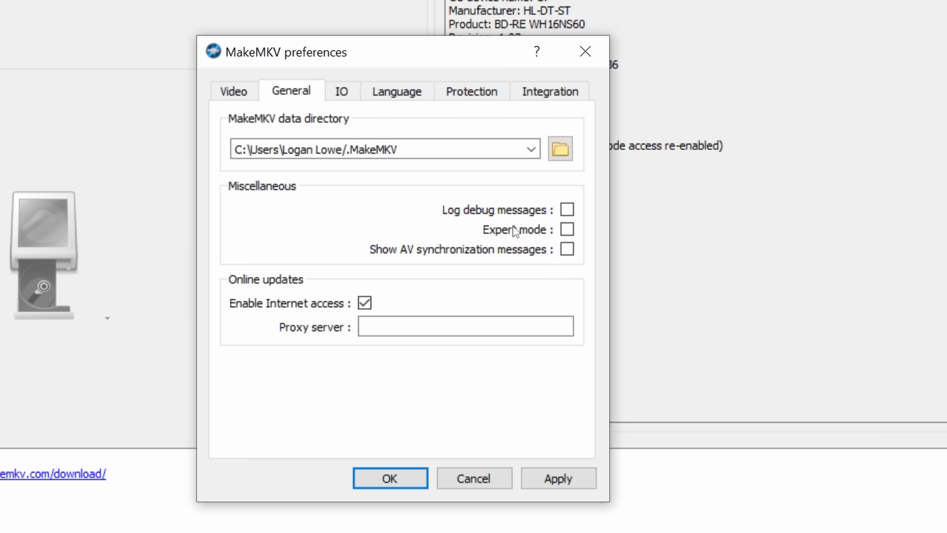
{"action": "left_click", "coordinate": [565, 230]}
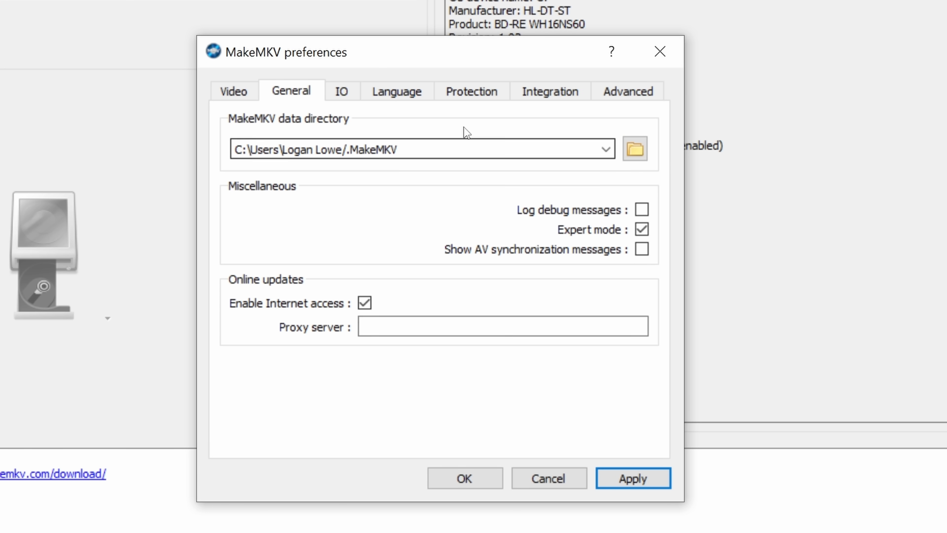
- Set the preferred language to eng : English in the preferences
{"action": "left_click", "coordinate": [413, 91]}
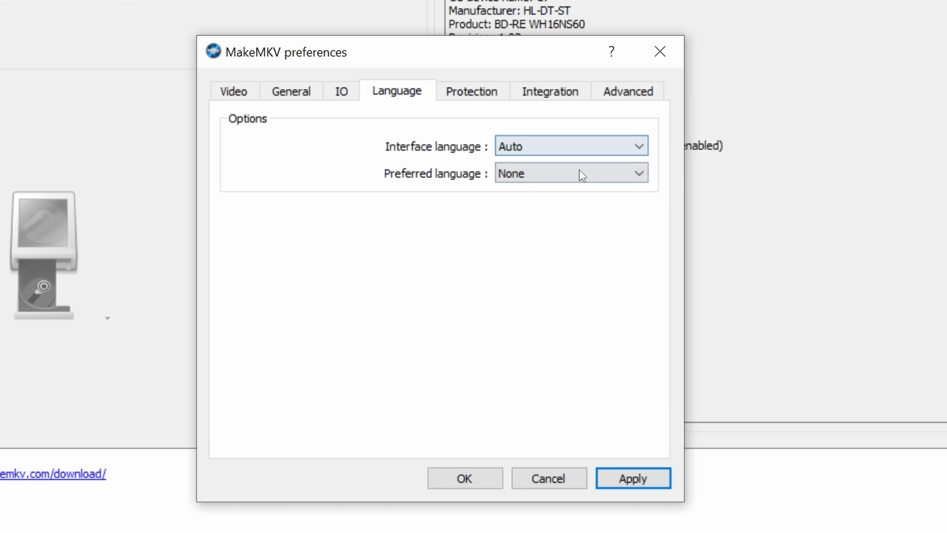
{"action": "left_click", "coordinate": [585, 177]}
{"action": "scroll", "coordinate": [580, 216], "scroll_direction": "down", "scroll_amount": 8}
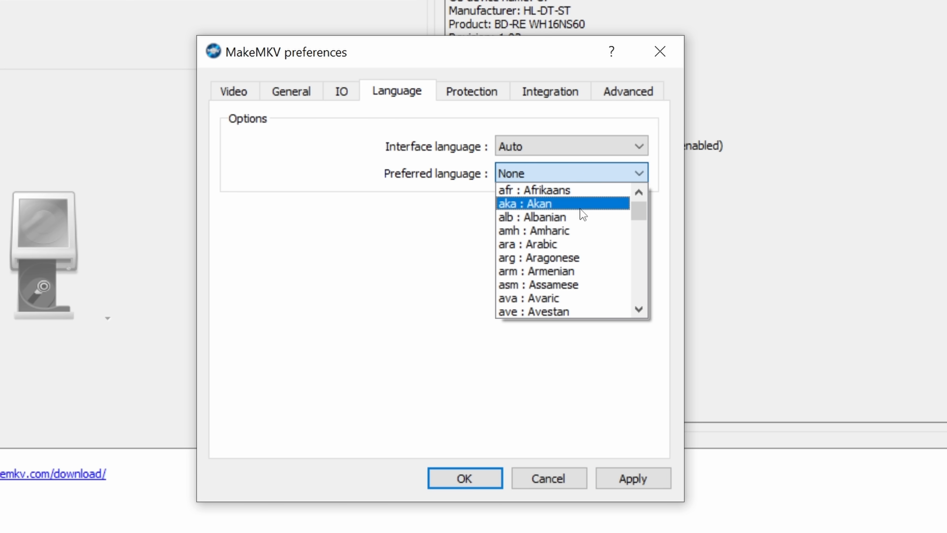
{"action": "scroll", "coordinate": [581, 226], "scroll_direction": "down", "scroll_amount": 4}
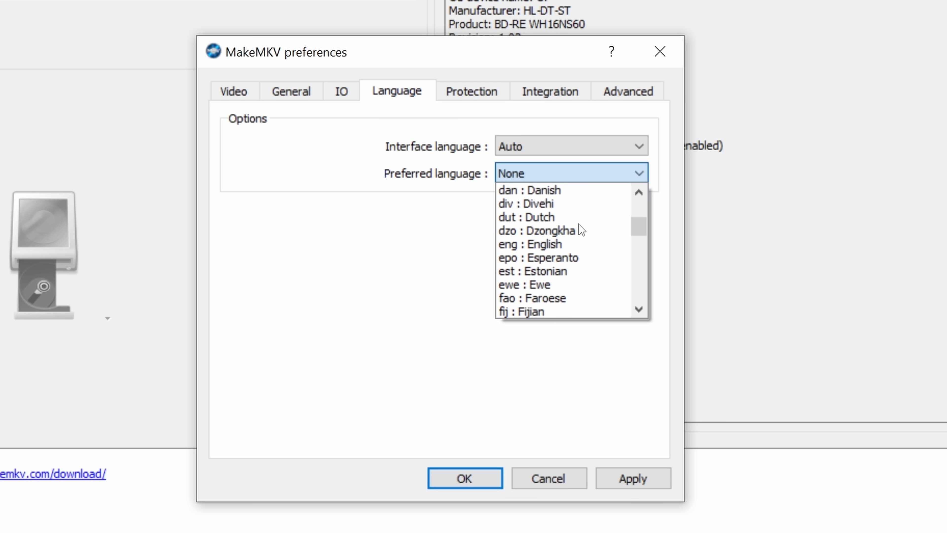
{"action": "left_click", "coordinate": [571, 245]}
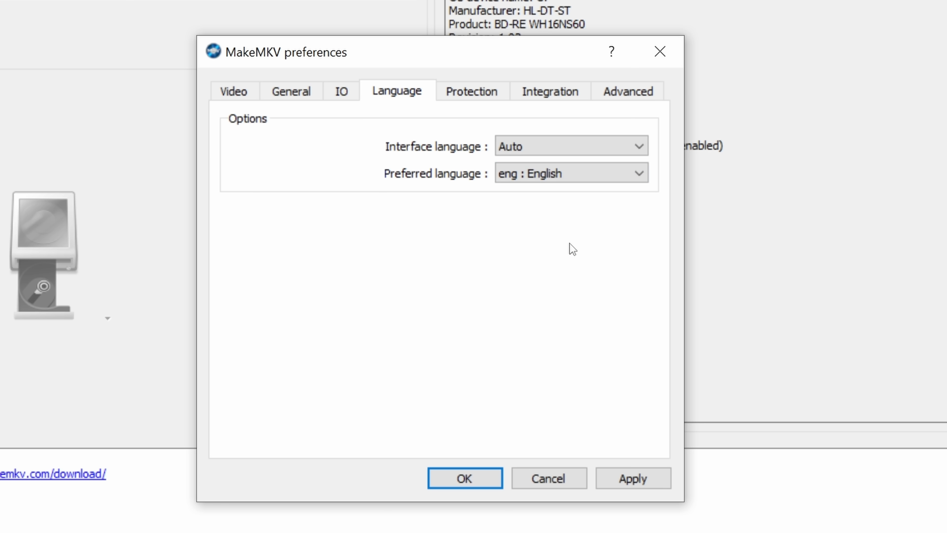
- Change the preferred language to jpn : Japanese
{"action": "left_click", "coordinate": [577, 178]}
{"action": "key", "text": "j"}
{"action": "scroll", "coordinate": [580, 187], "scroll_direction": "down", "scroll_amount": 1}
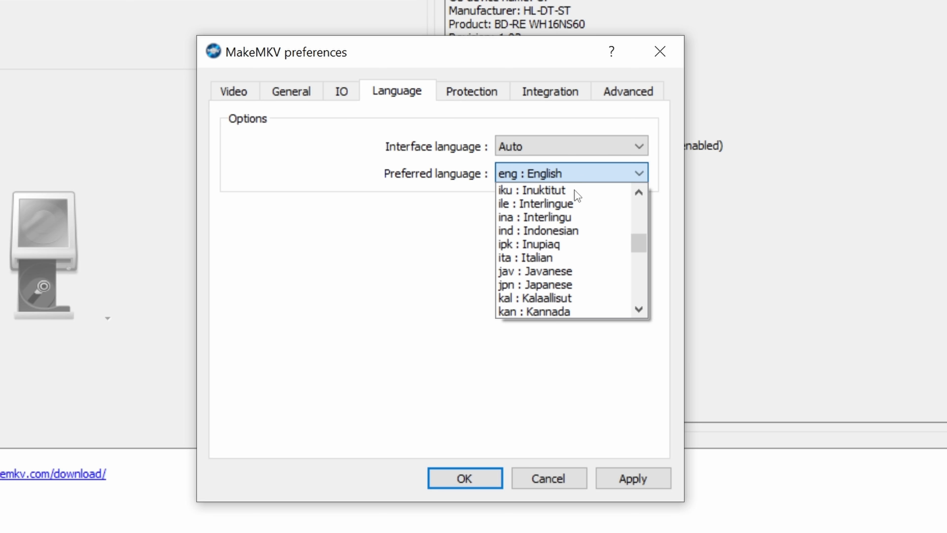
{"action": "left_click", "coordinate": [582, 284]}
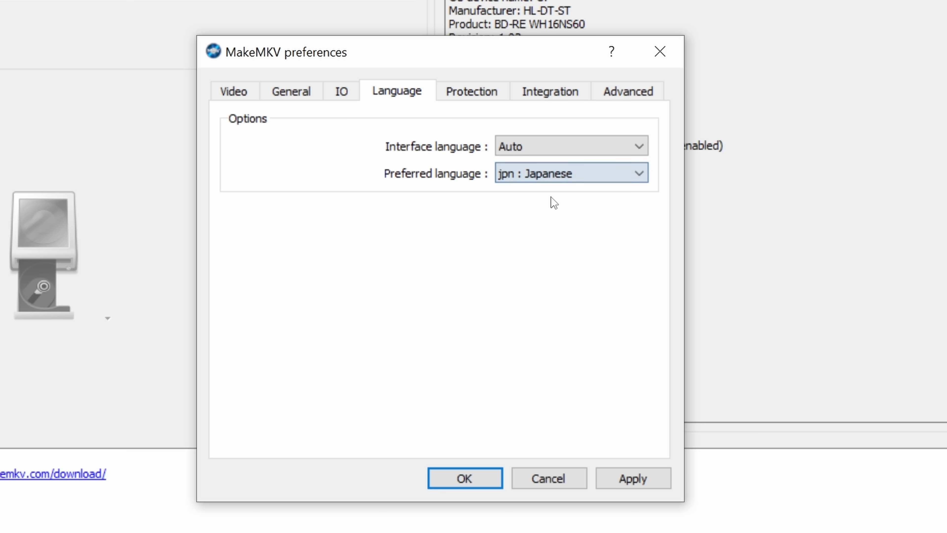
- Switch the preferred language back to eng : English and apply the preferences
{"action": "left_click", "coordinate": [560, 176]}
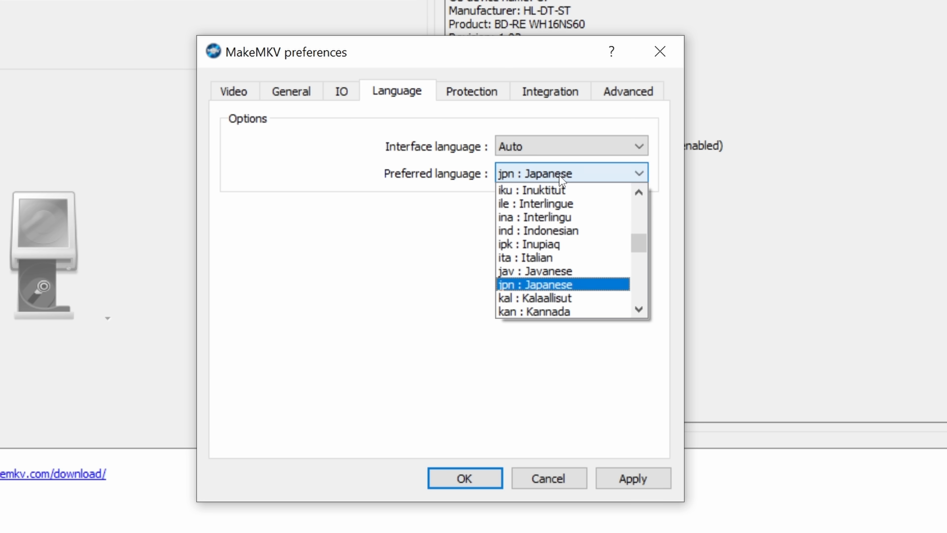
{"action": "key", "text": "e"}
{"action": "left_click", "coordinate": [551, 191]}
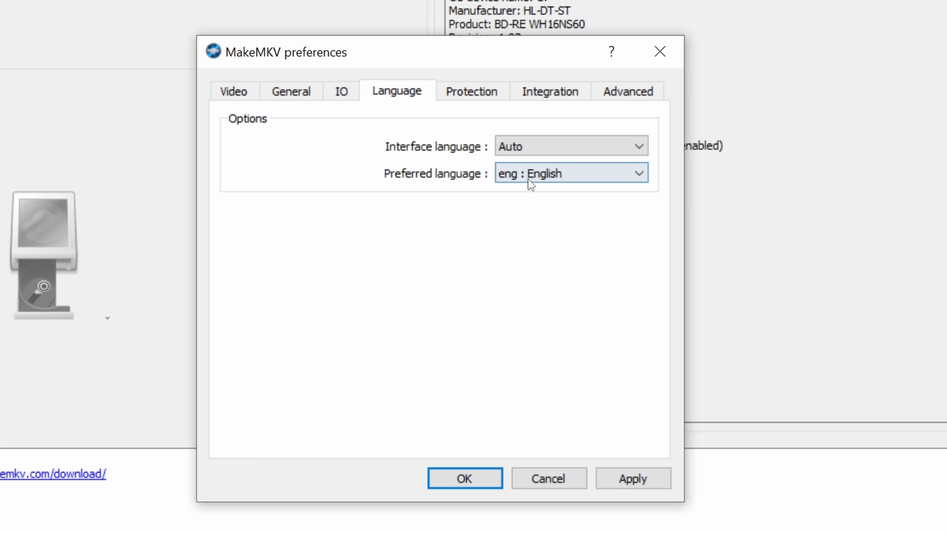
{"action": "left_click", "coordinate": [634, 480]}
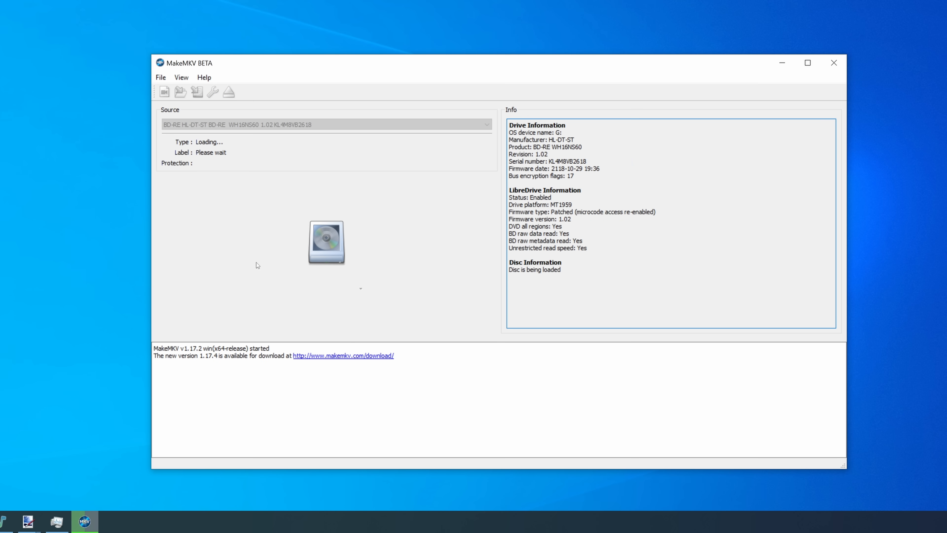
- Open the inserted Blu-ray disc from the WH16NS60 drive so its movie playlists are processed
{"action": "left_click", "coordinate": [324, 270]}
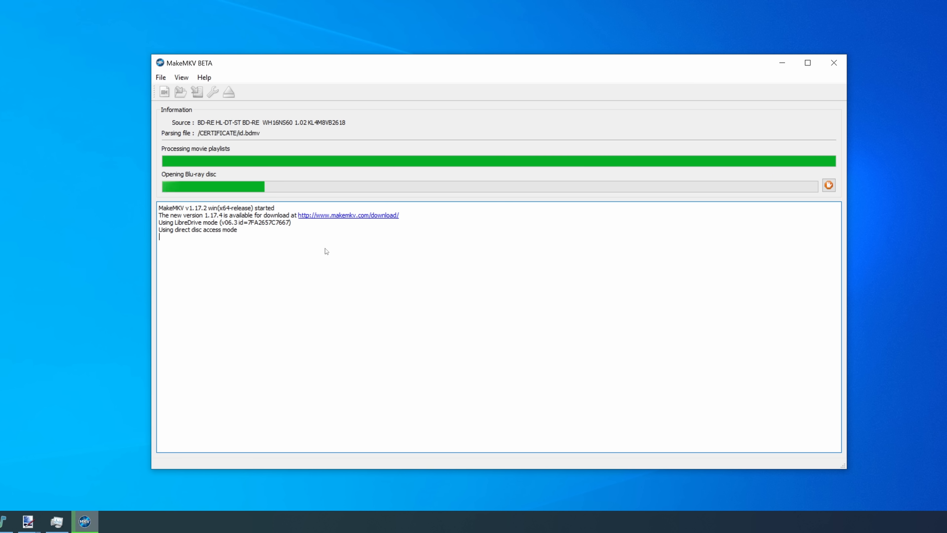